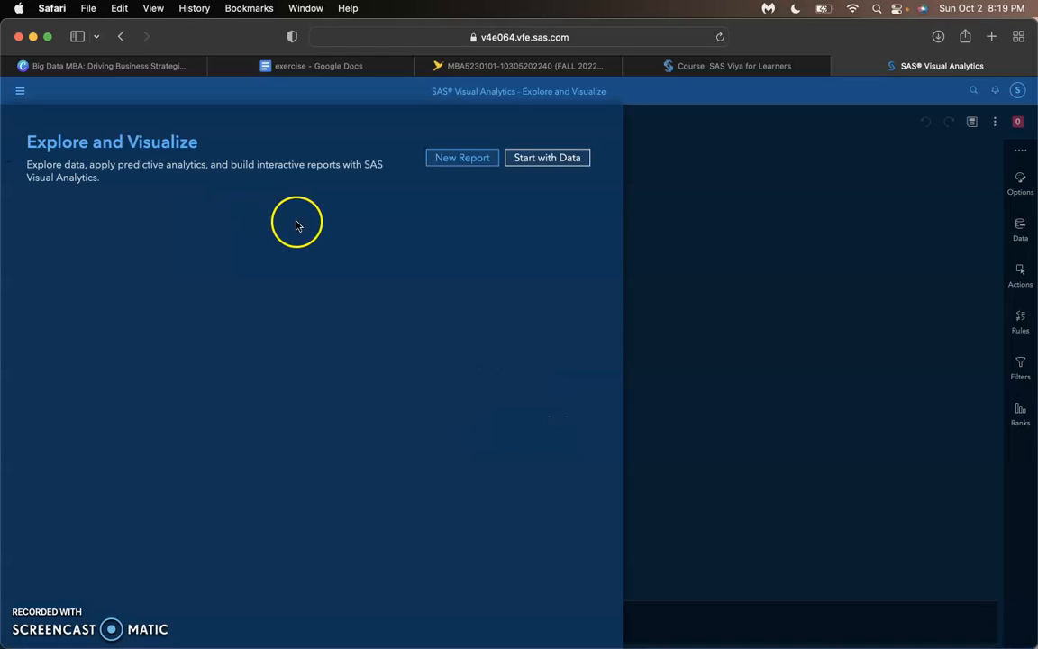
- Open the VA1- Practice2.1 report dated 10/02/22 from the recent reports
click(460, 159)
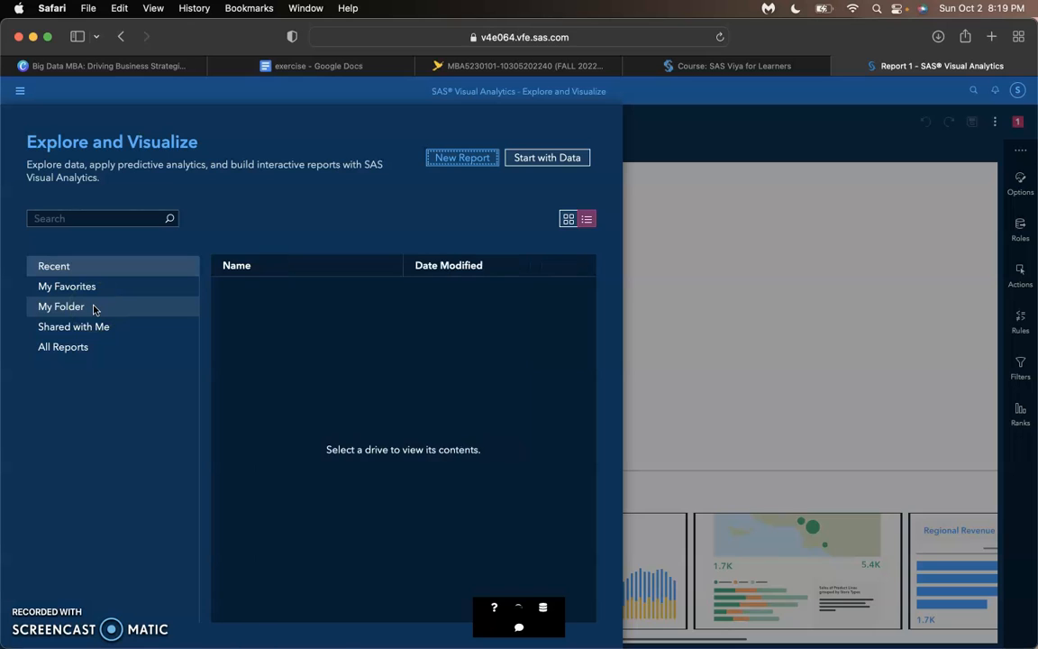
click(70, 346)
click(266, 354)
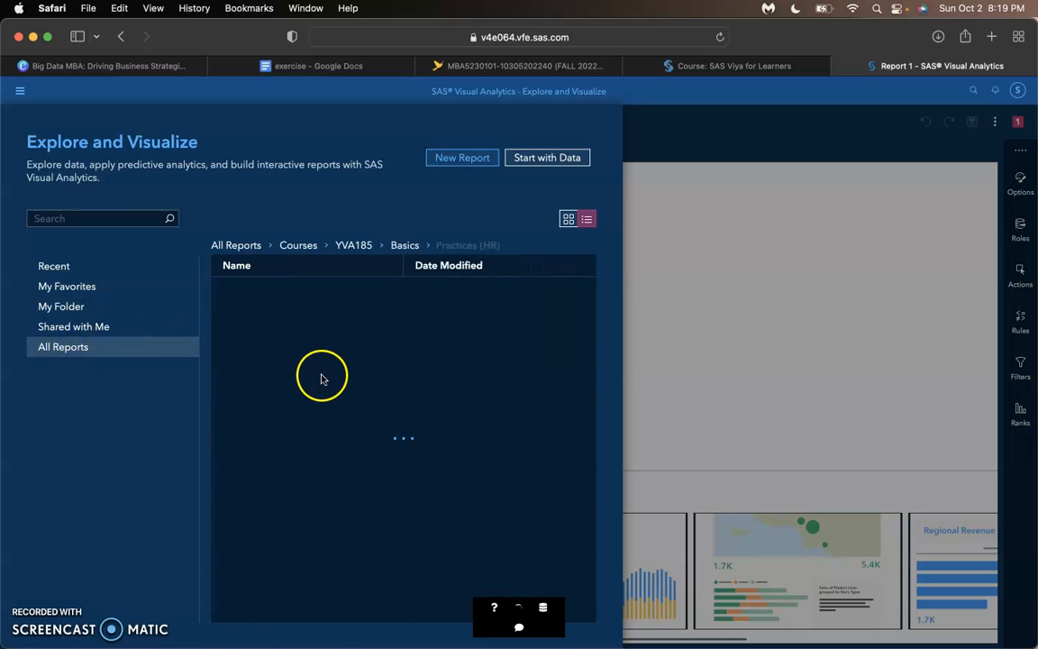
click(99, 326)
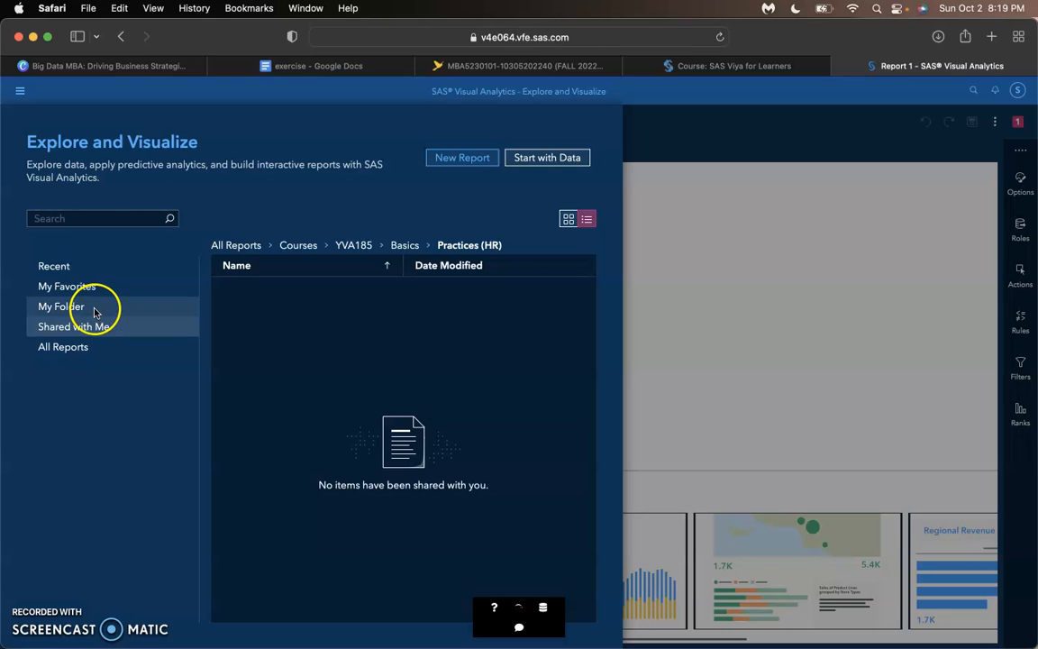
click(95, 308)
click(99, 288)
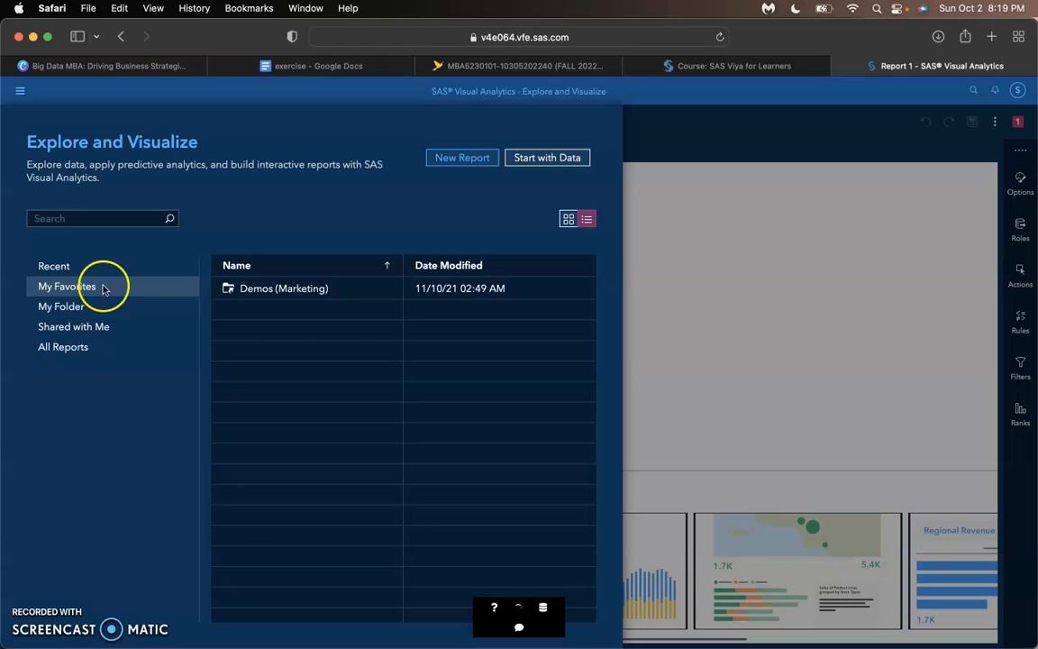
click(102, 268)
click(113, 274)
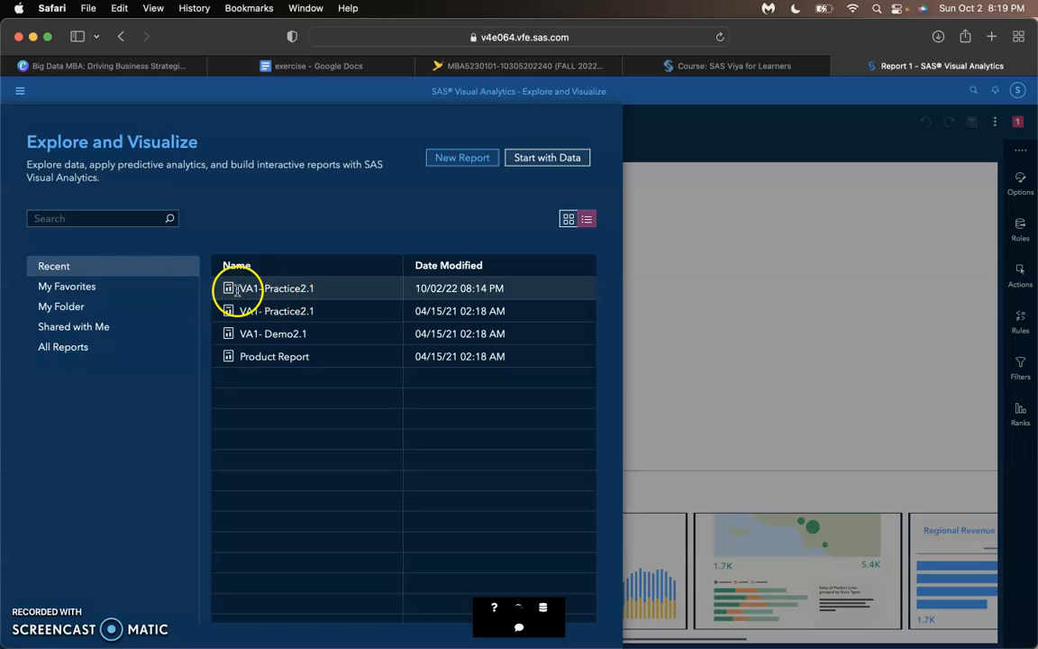
click(276, 287)
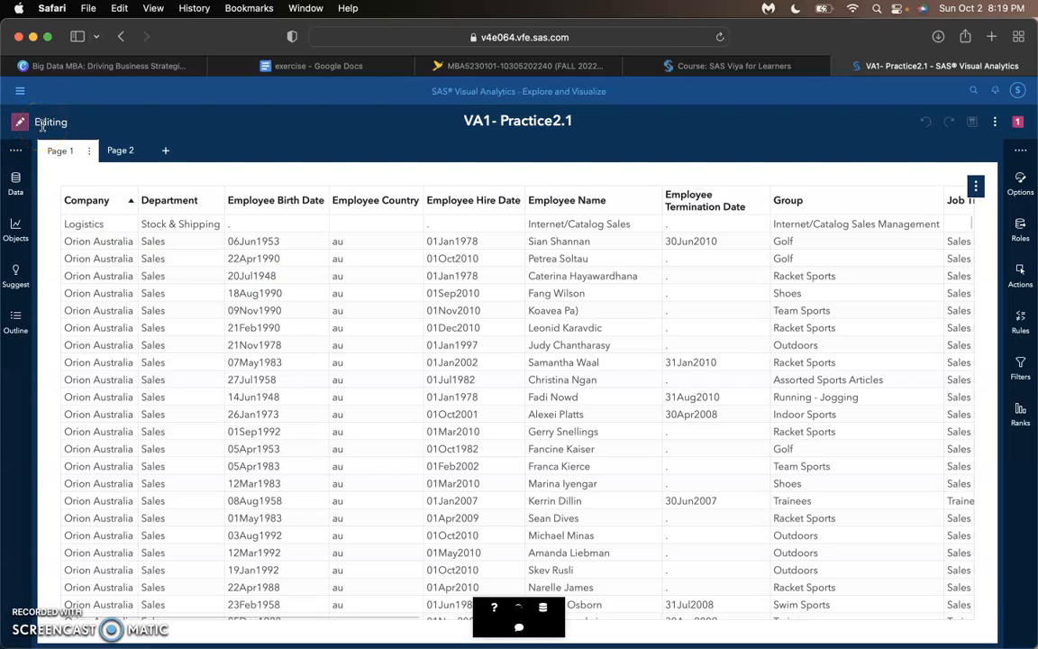
- Examine the category and measure data items of the EMPLOYEES table, including the details of Company and Employee Birth Date
click(16, 180)
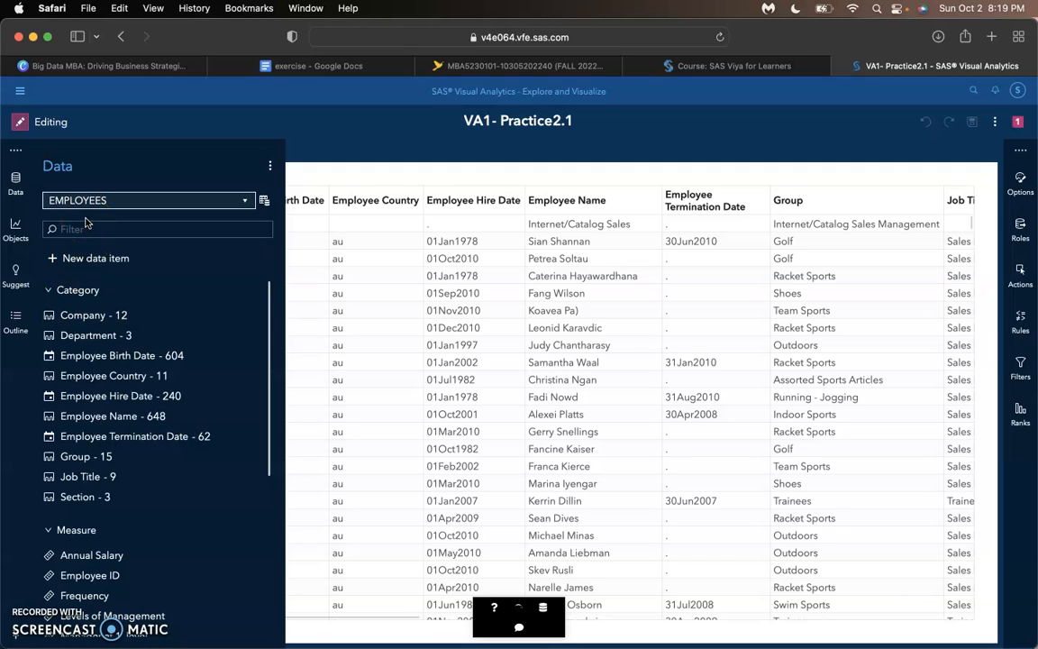
click(125, 314)
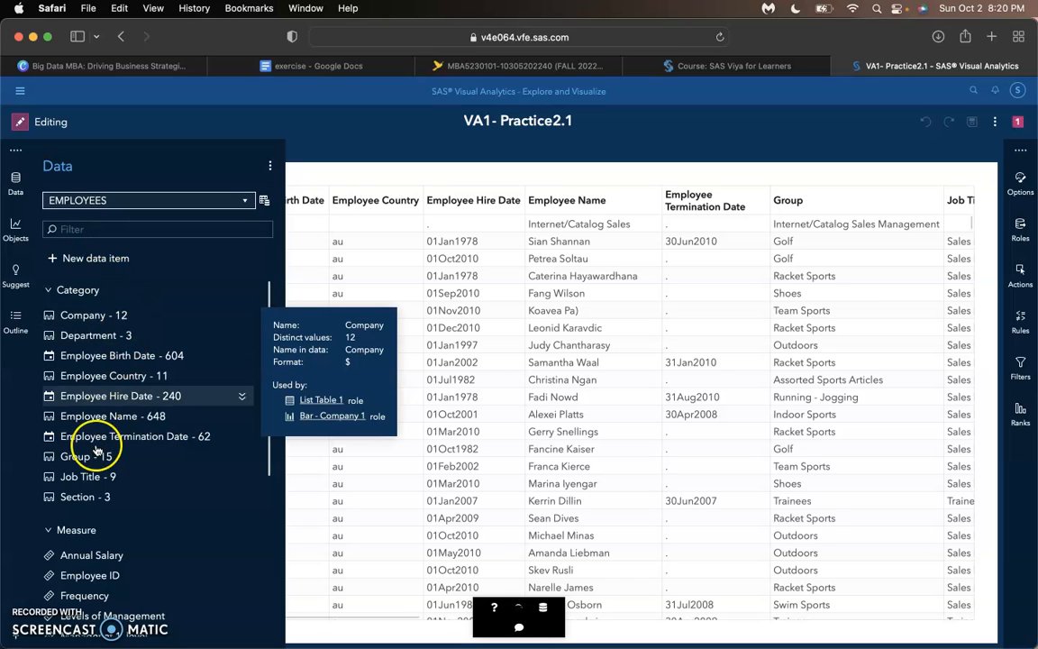
click(88, 478)
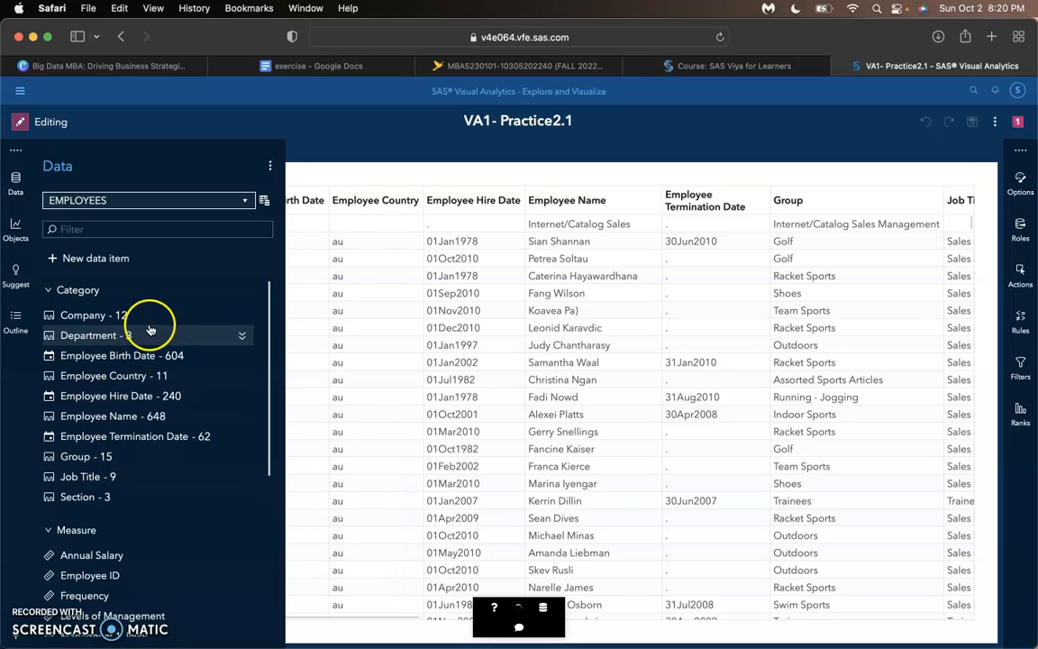
click(70, 353)
scroll(75, 352, down, 3)
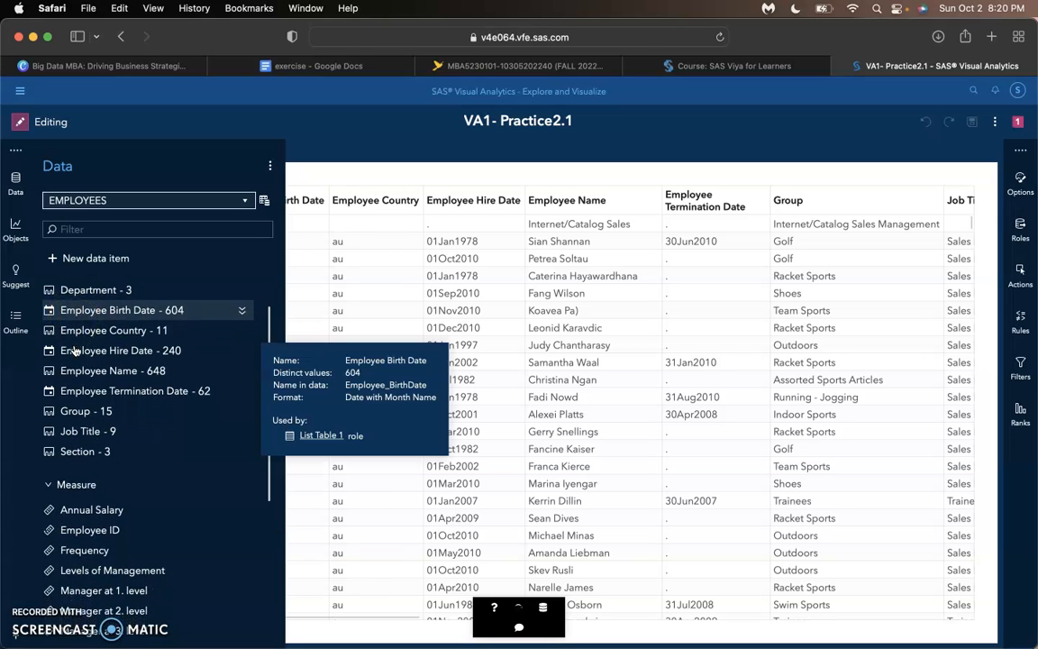
scroll(77, 360, down, 4)
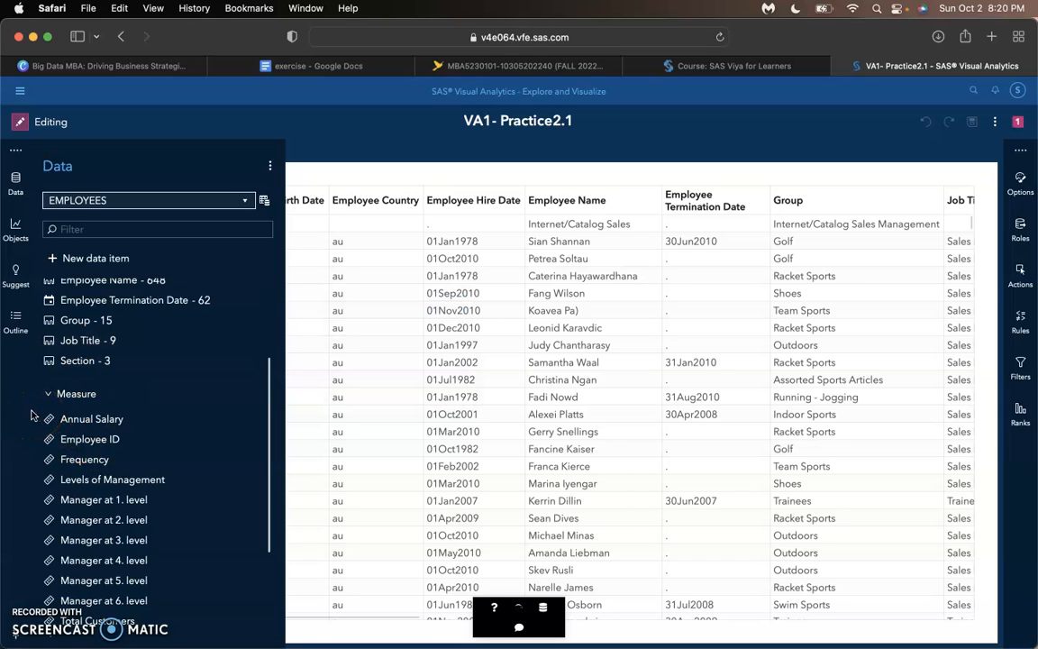
click(270, 166)
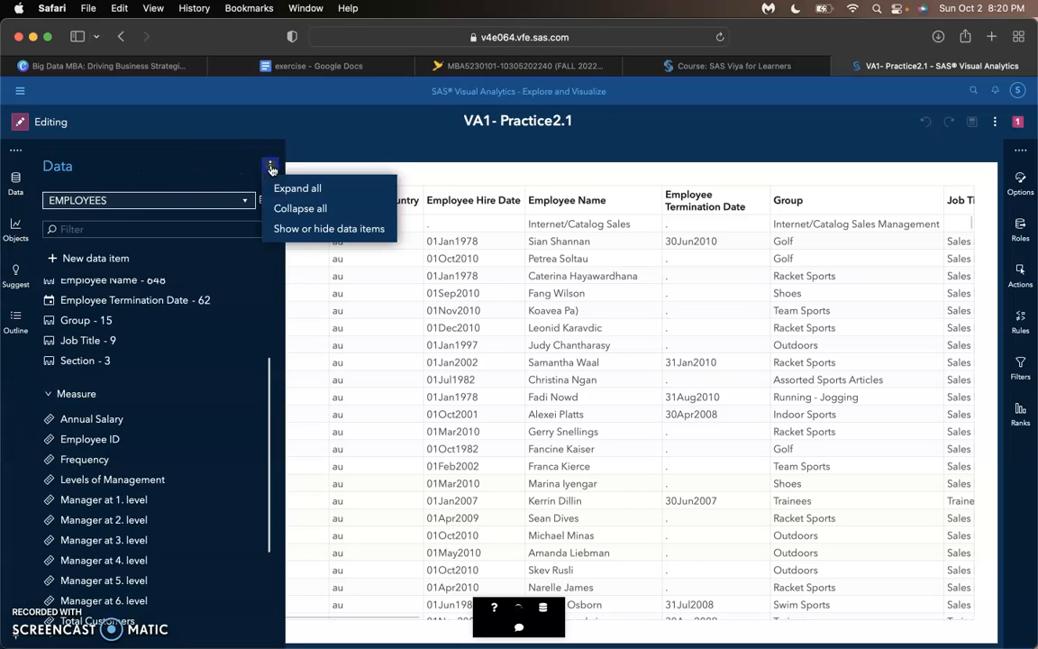
click(341, 158)
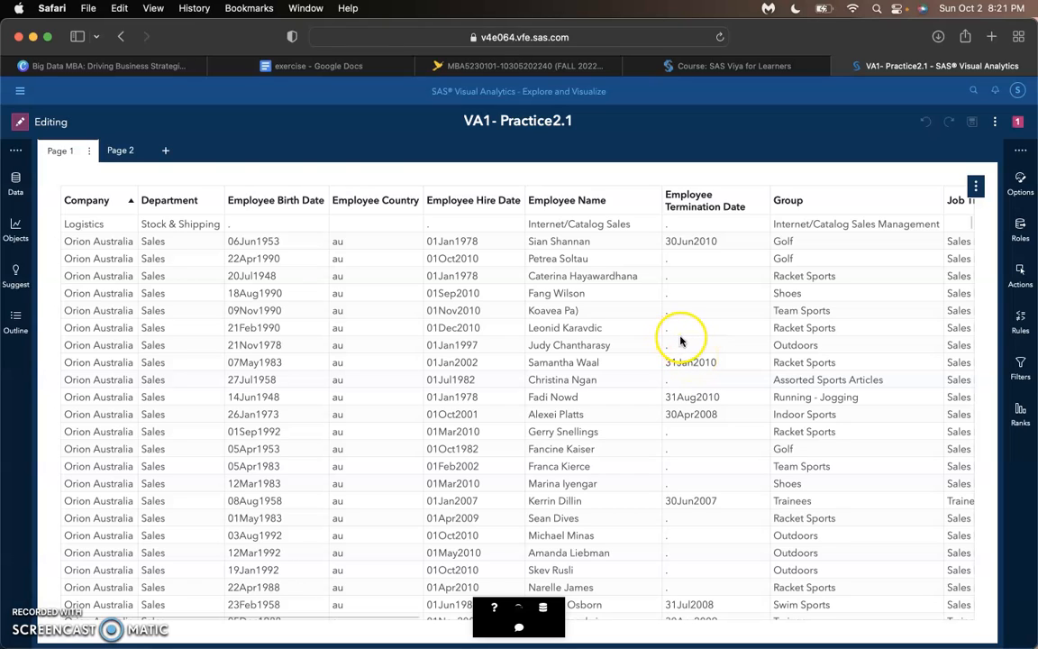
- Examine Page 2's Frequency of Company bar chart alongside the EMPLOYEES data items, checking the values of individual companies
click(118, 151)
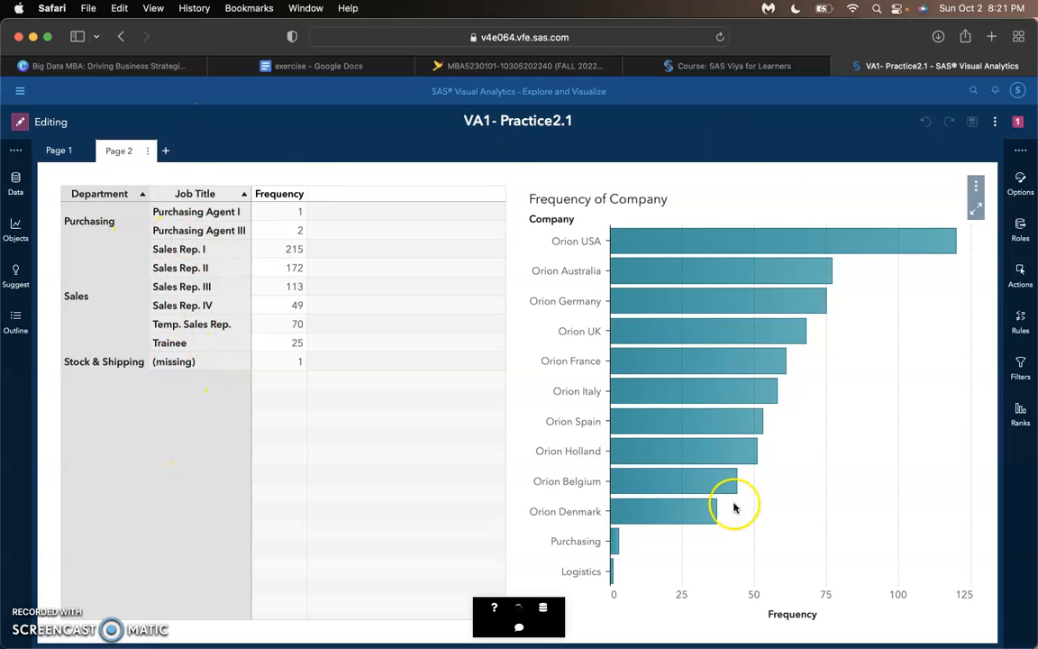
click(16, 183)
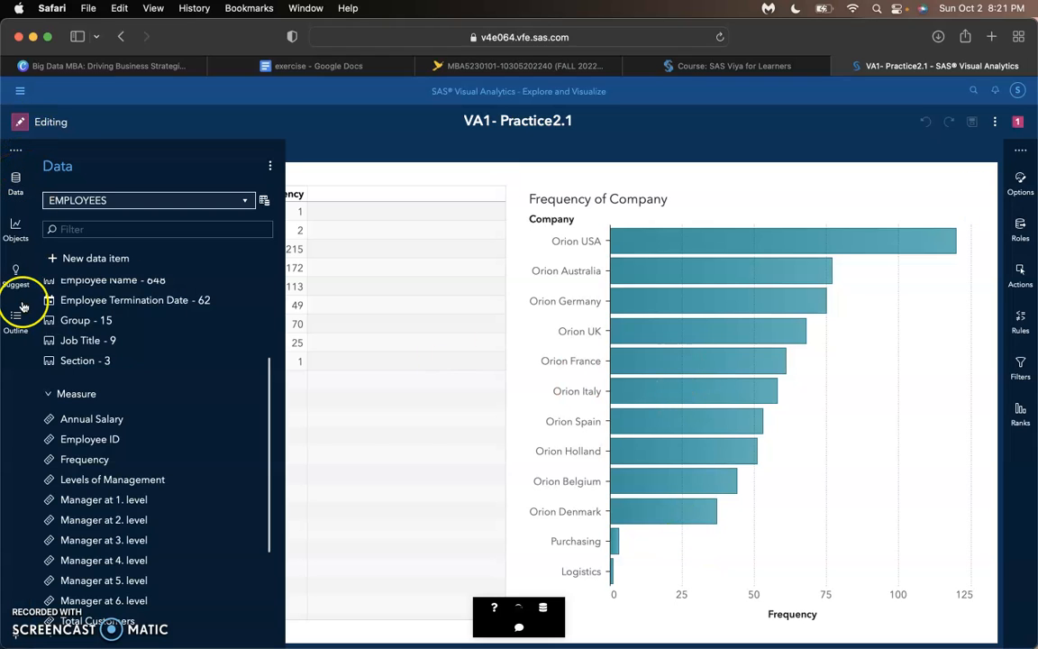
scroll(102, 396, up, 5)
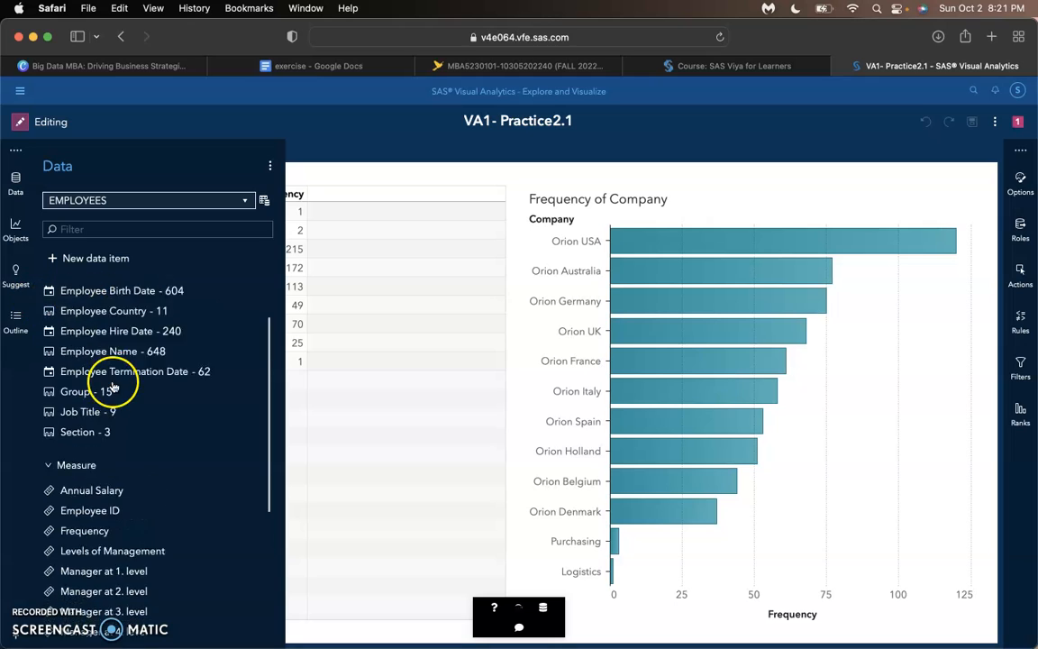
mouse_move(99, 322)
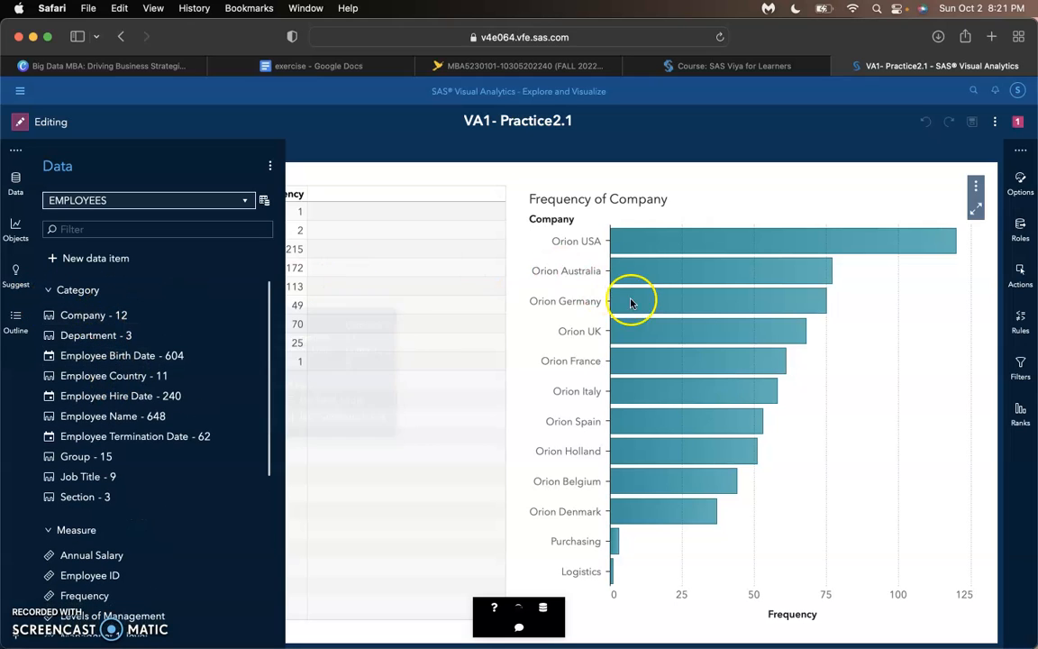
mouse_move(621, 264)
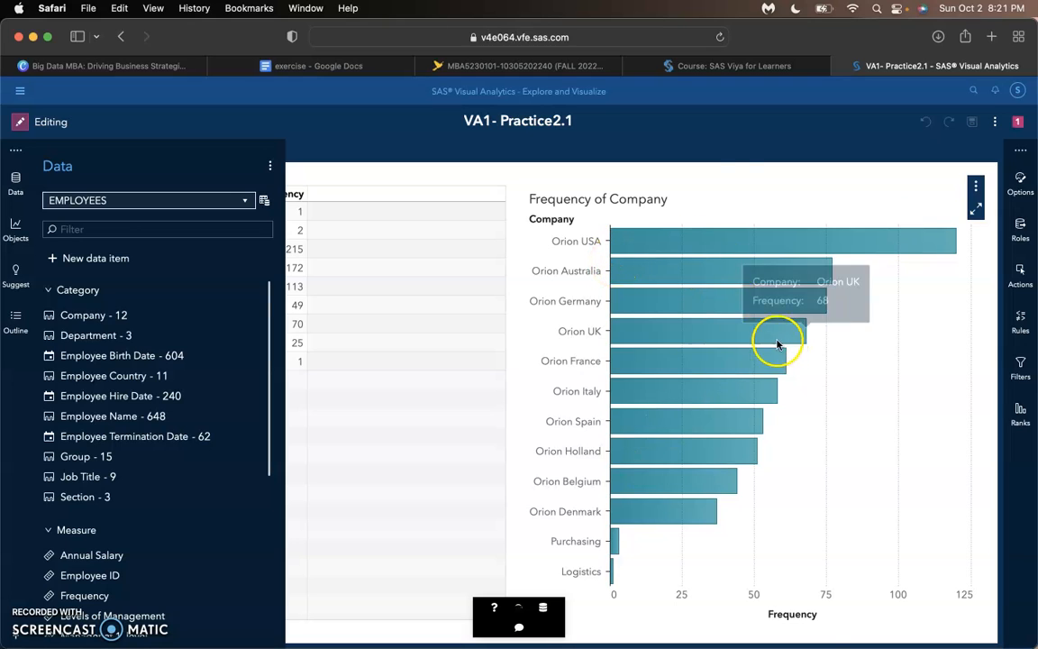
mouse_move(779, 356)
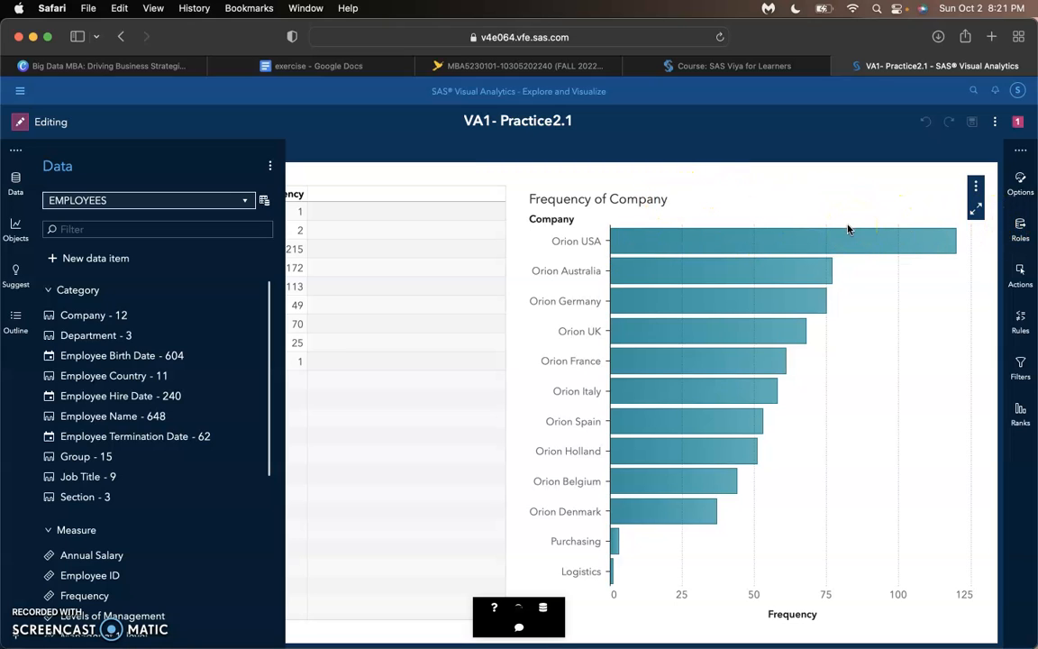
mouse_move(747, 238)
mouse_move(612, 573)
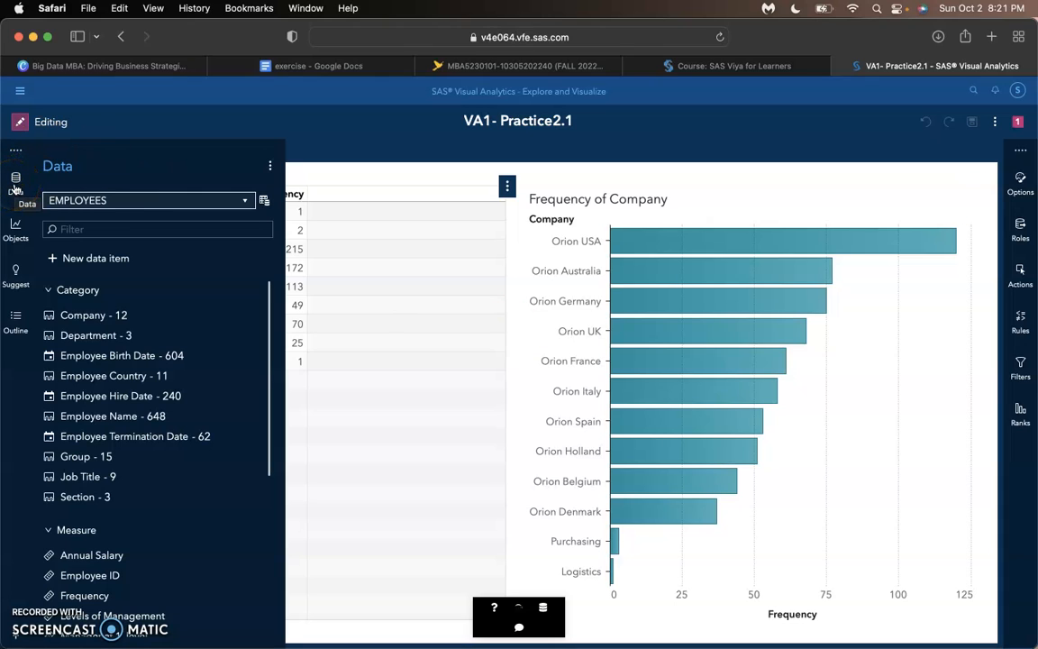
- View the measure details of the EMPLOYEES data, review the statistics for all measures, and close the details
click(265, 201)
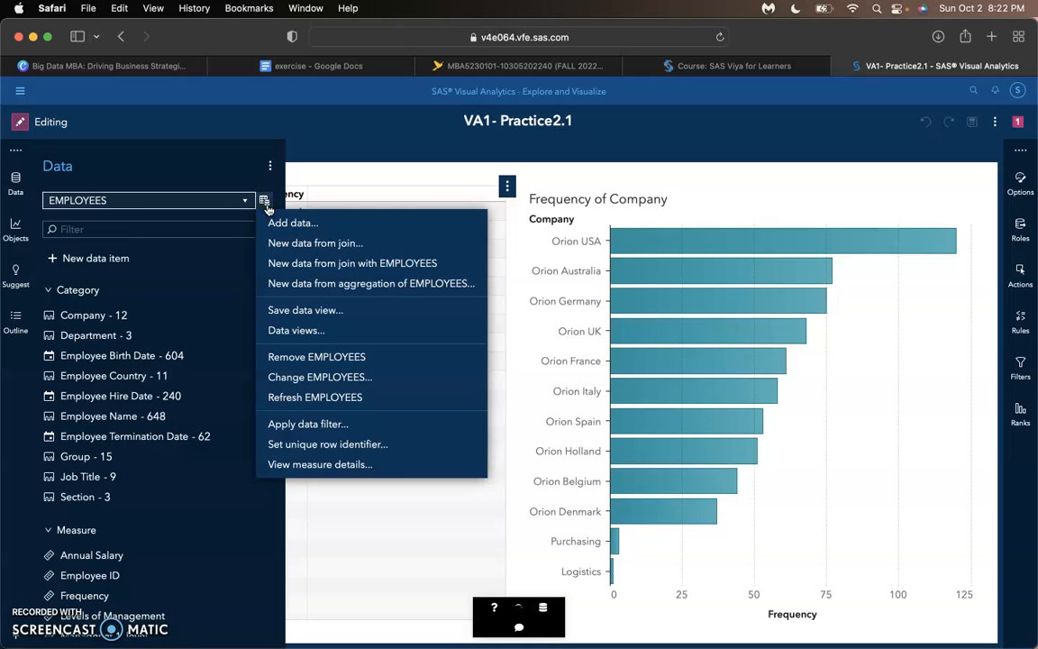
click(360, 463)
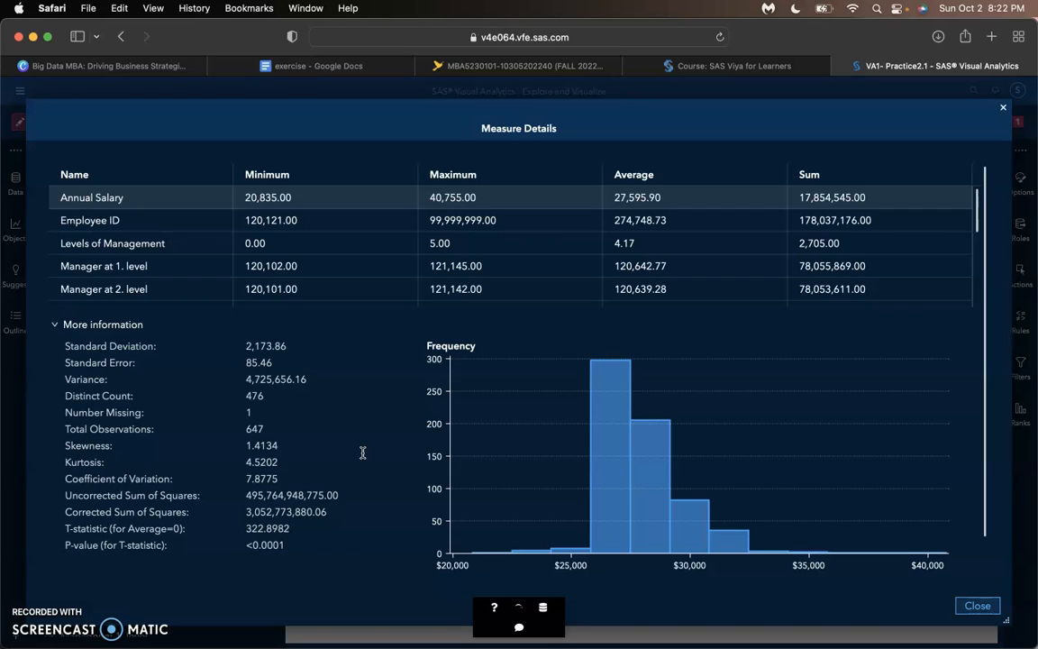
scroll(299, 262, down, 3)
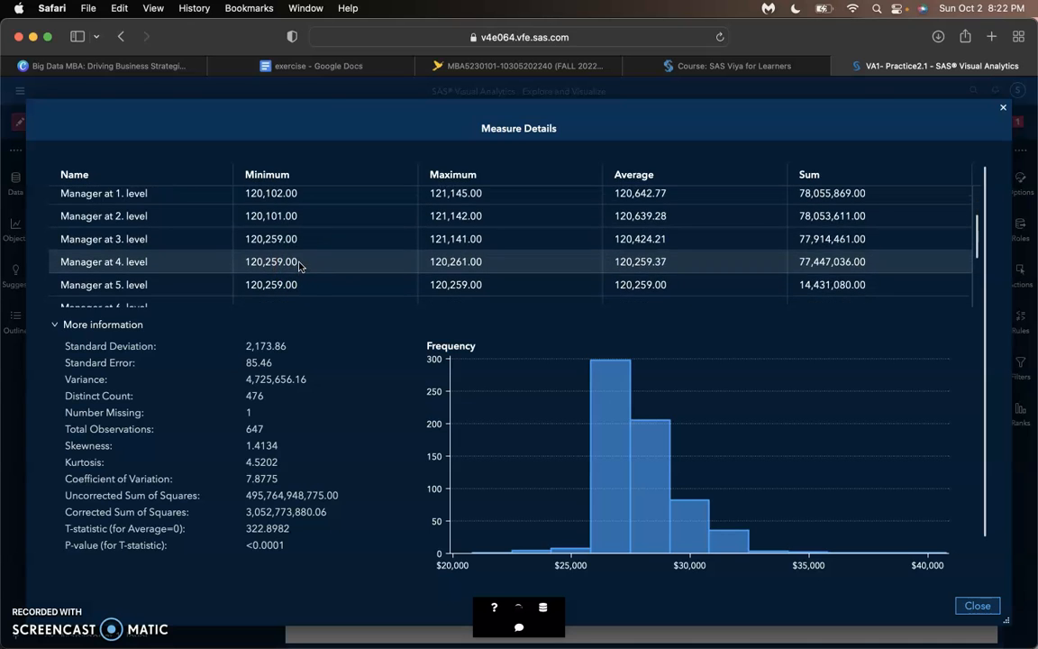
scroll(299, 263, down, 6)
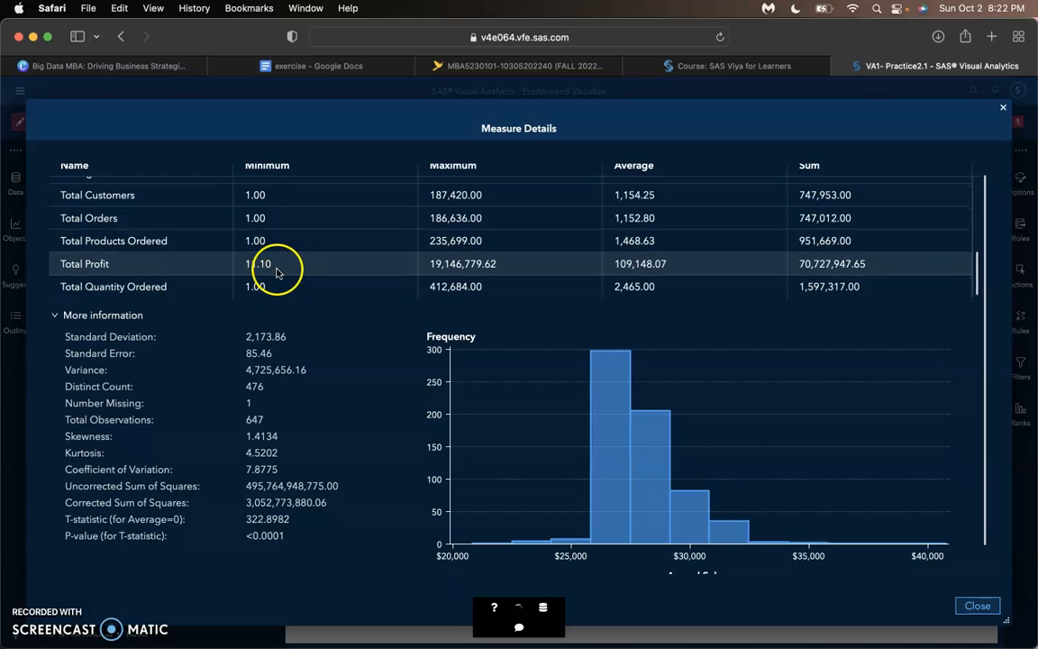
scroll(306, 329, up, 1)
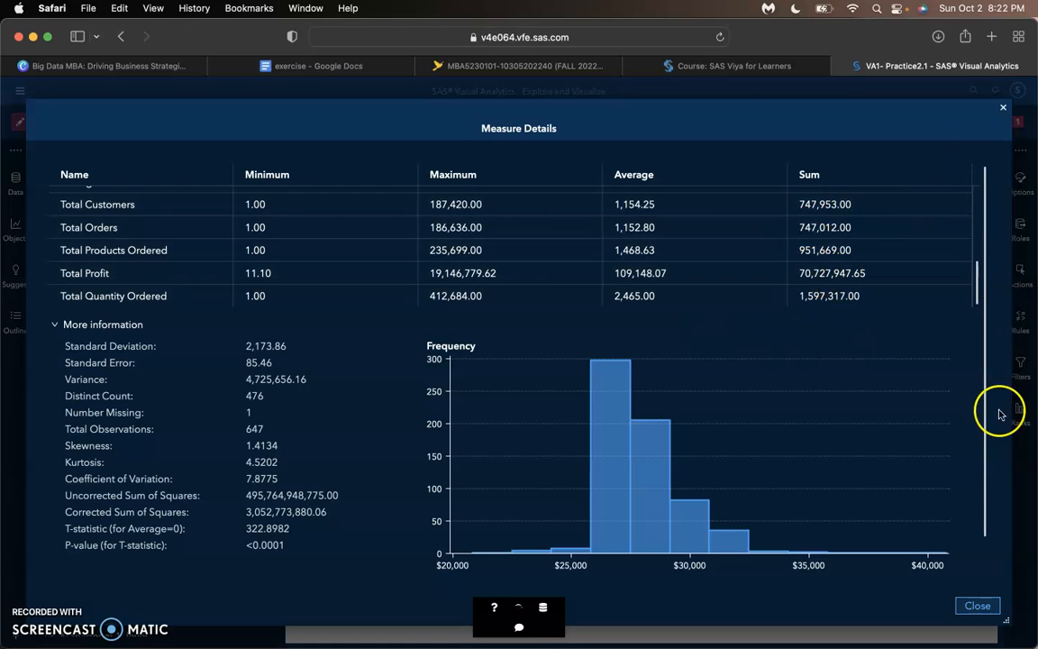
click(974, 609)
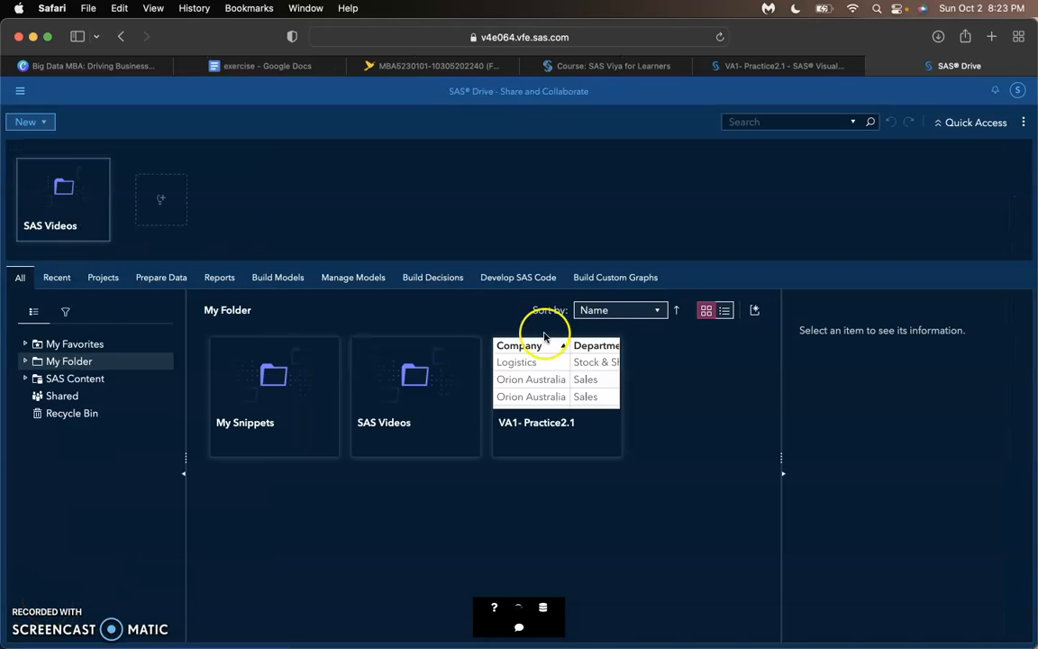
- Switch to SAS Data Studio and open the VA1- Practice2.2 data plan from SAS Content > Courses > YVA185 > Basics > Practices (HR)
click(20, 91)
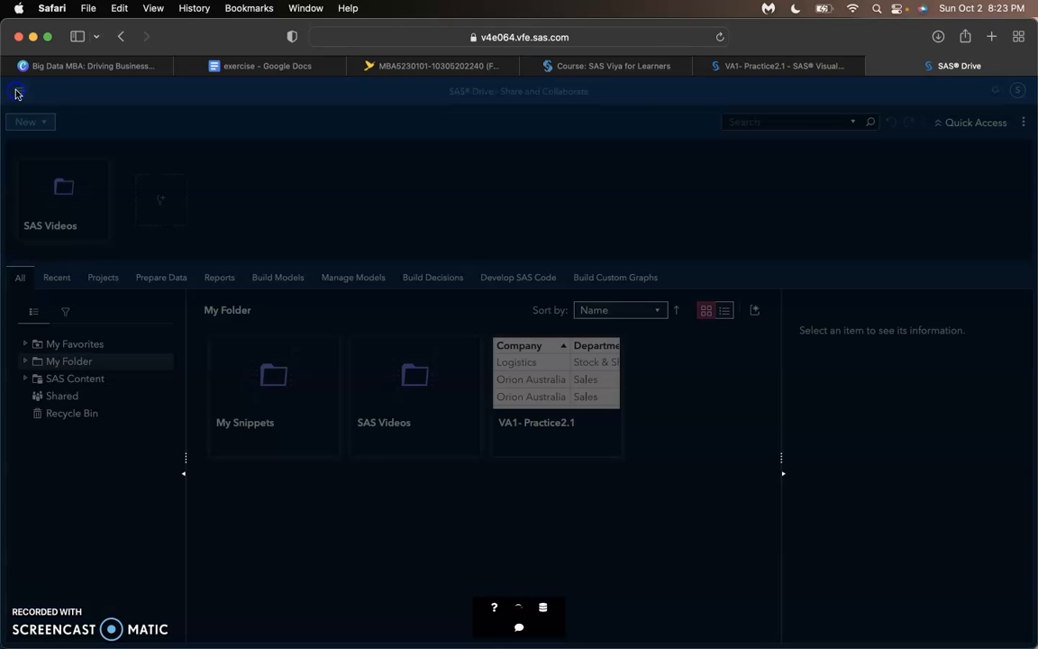
click(63, 152)
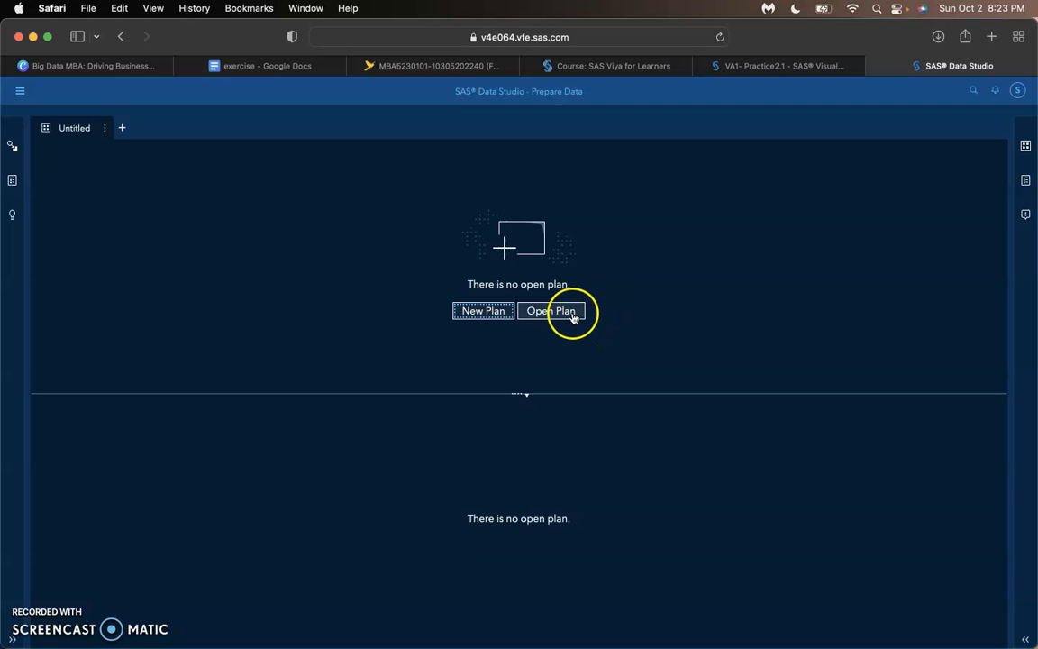
click(571, 318)
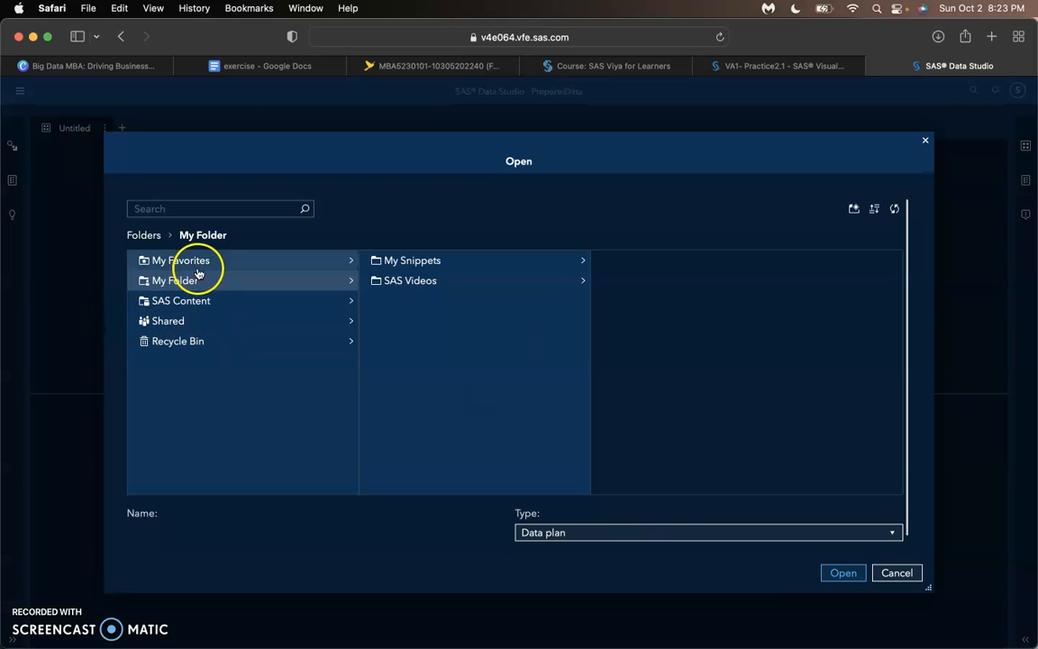
click(204, 303)
click(397, 261)
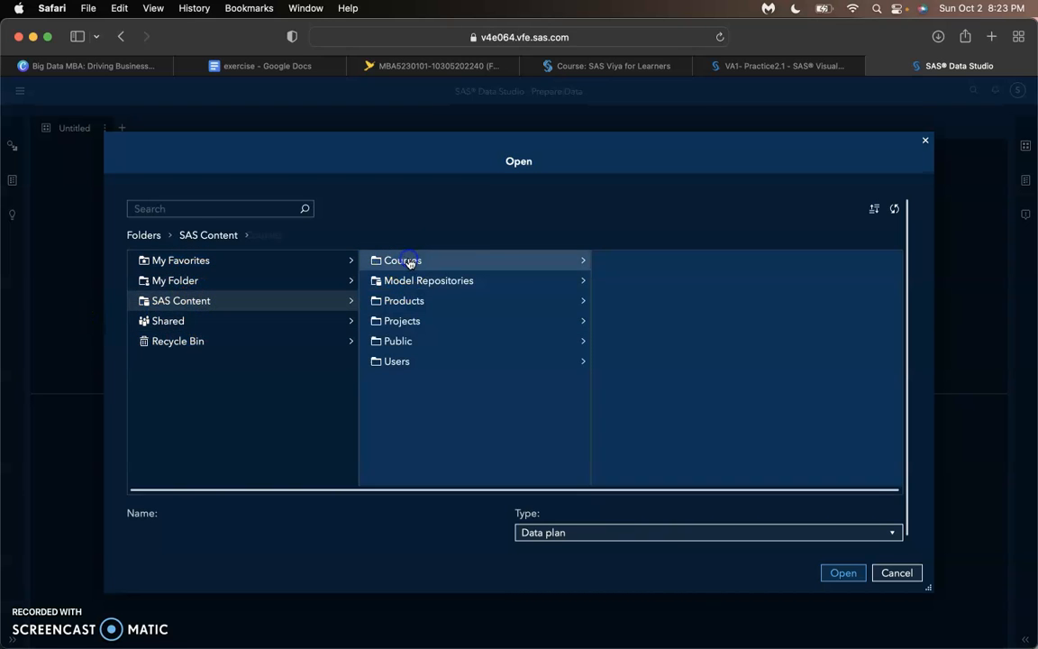
click(658, 362)
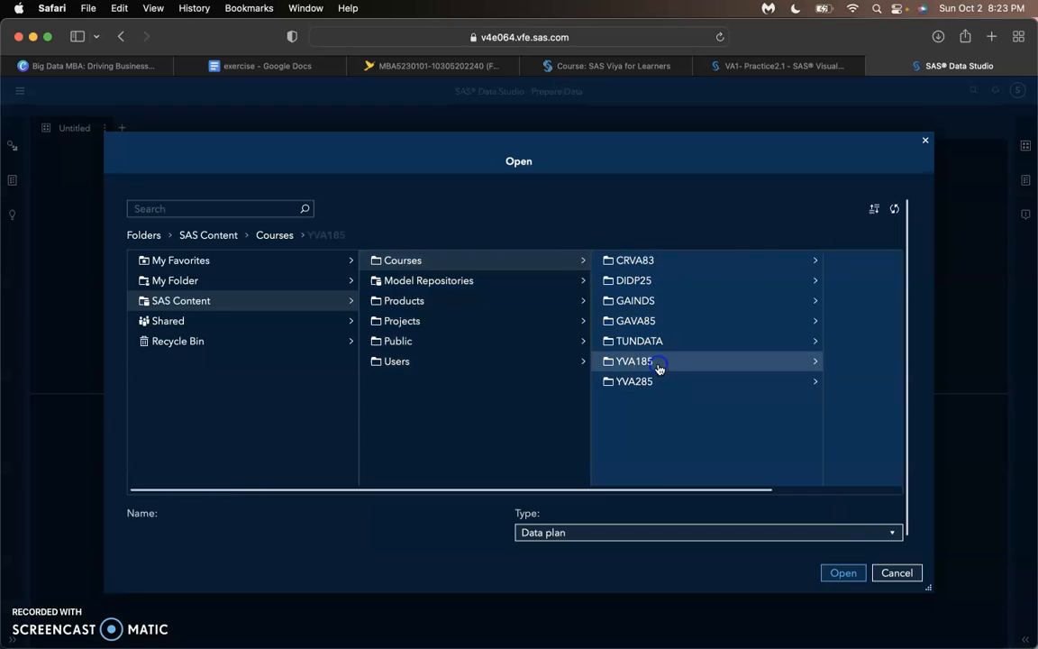
click(721, 260)
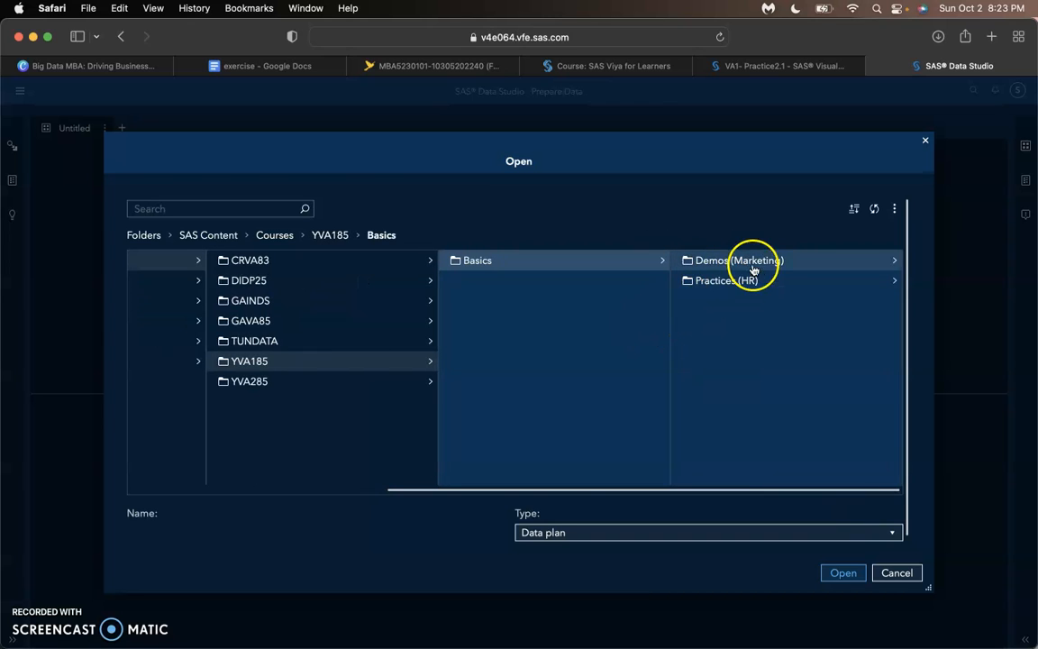
click(713, 285)
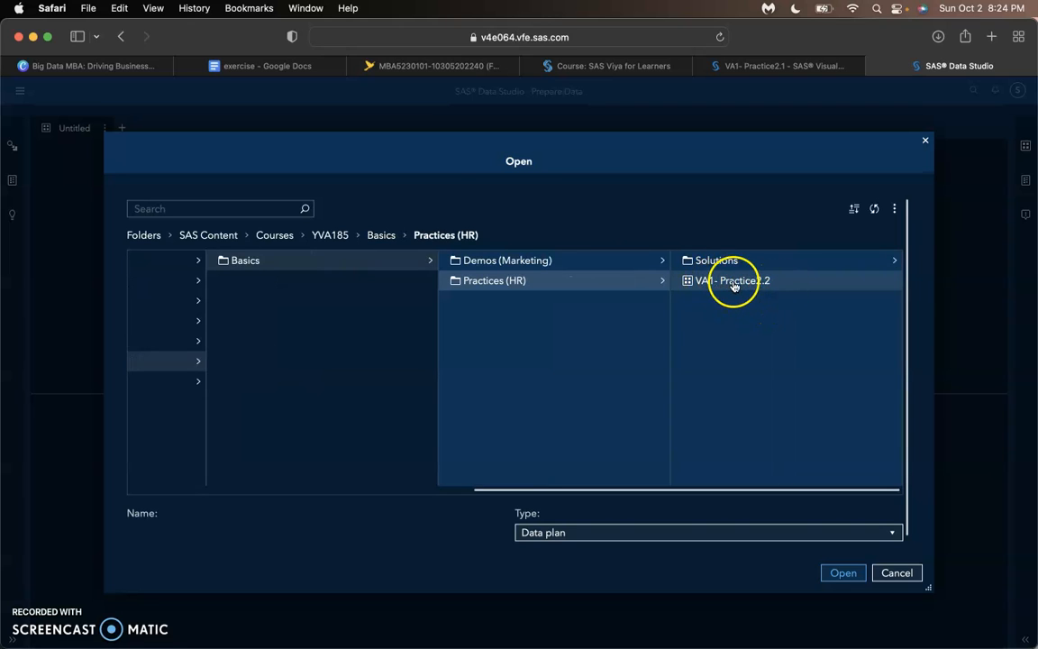
click(735, 284)
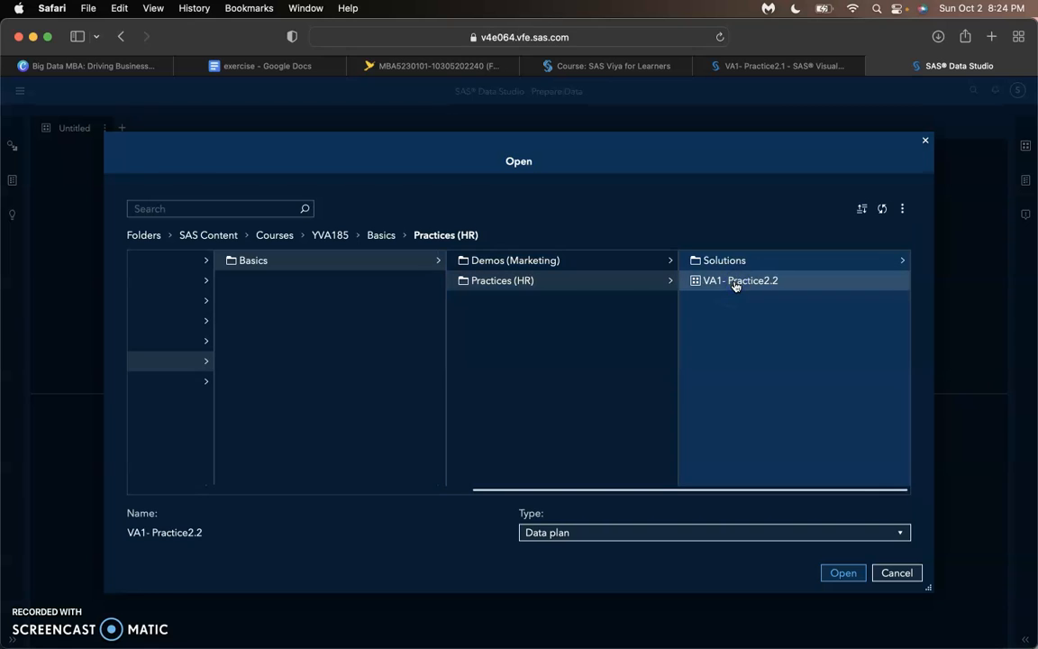
click(842, 572)
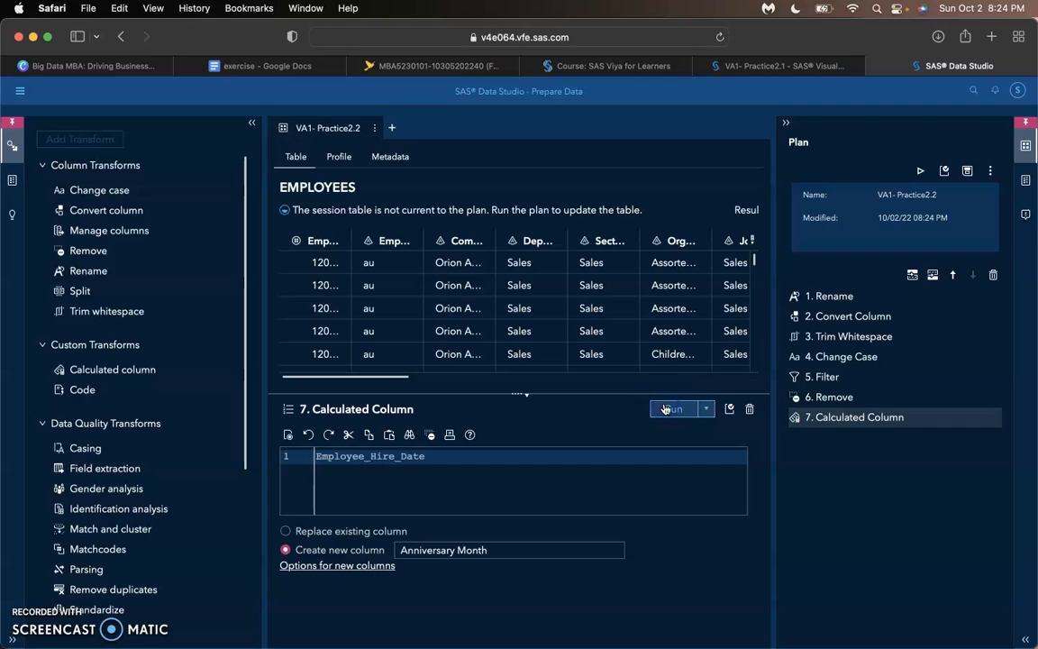
- Run the VA1- Practice2.2 plan through the Calculated Column transform and check the properties of the resulting EMPLOYEES session table
click(664, 409)
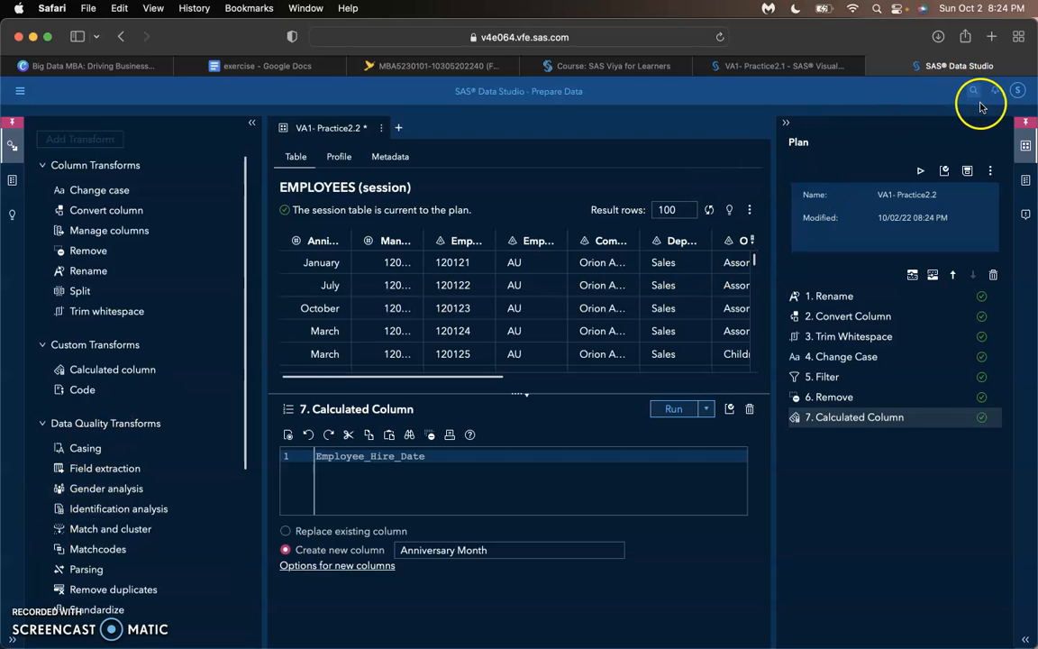
click(1025, 179)
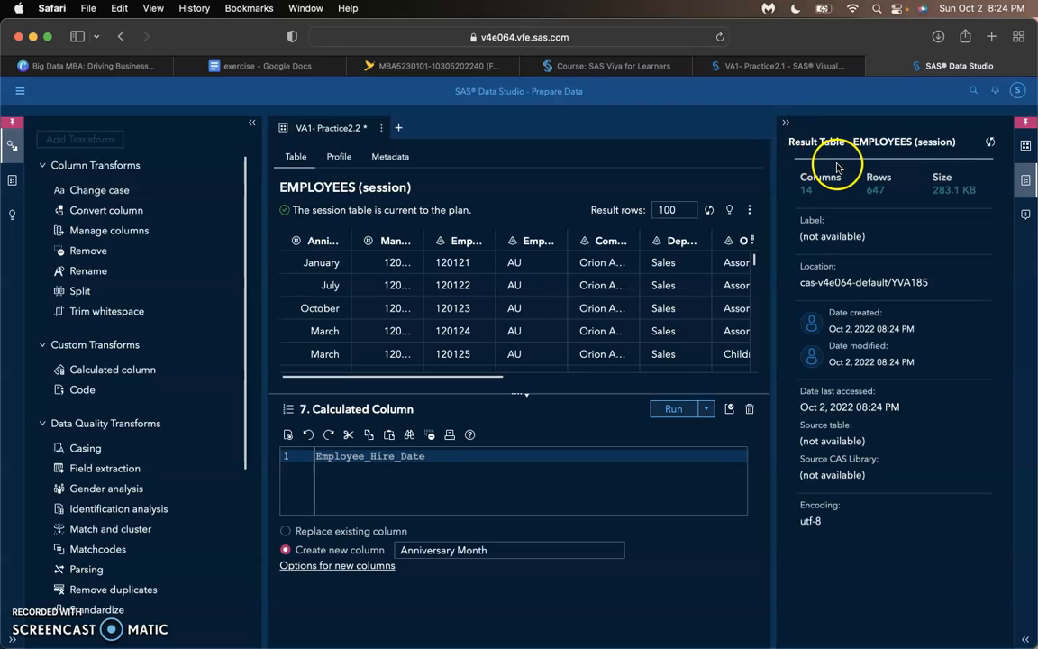
click(1024, 148)
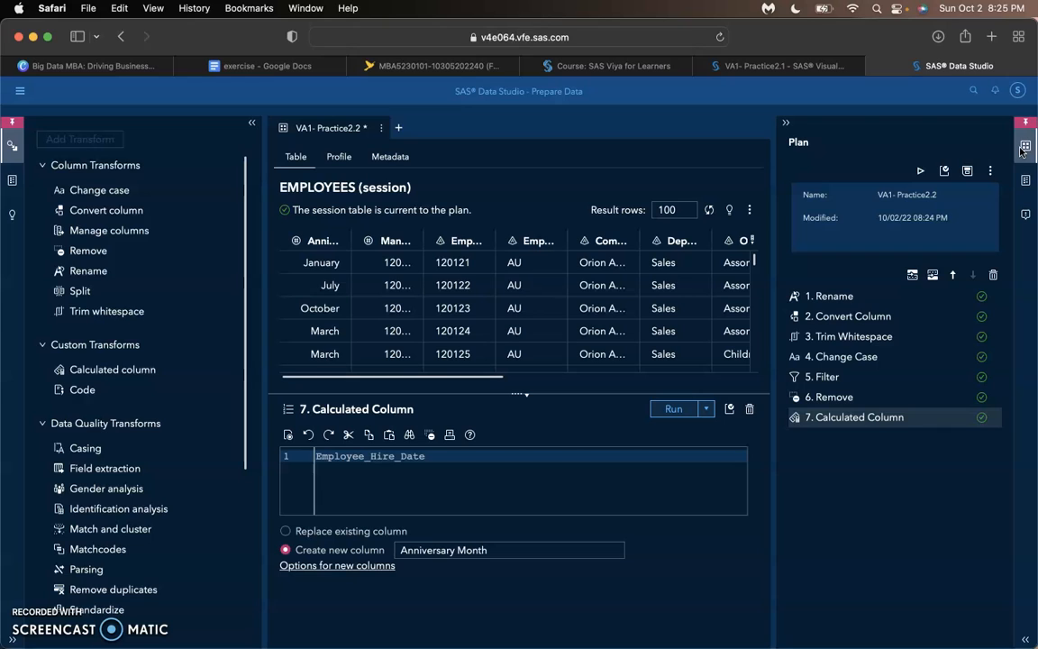
- Examine the settings of the plan's Convert Column, Change Case and Filter transforms
click(853, 318)
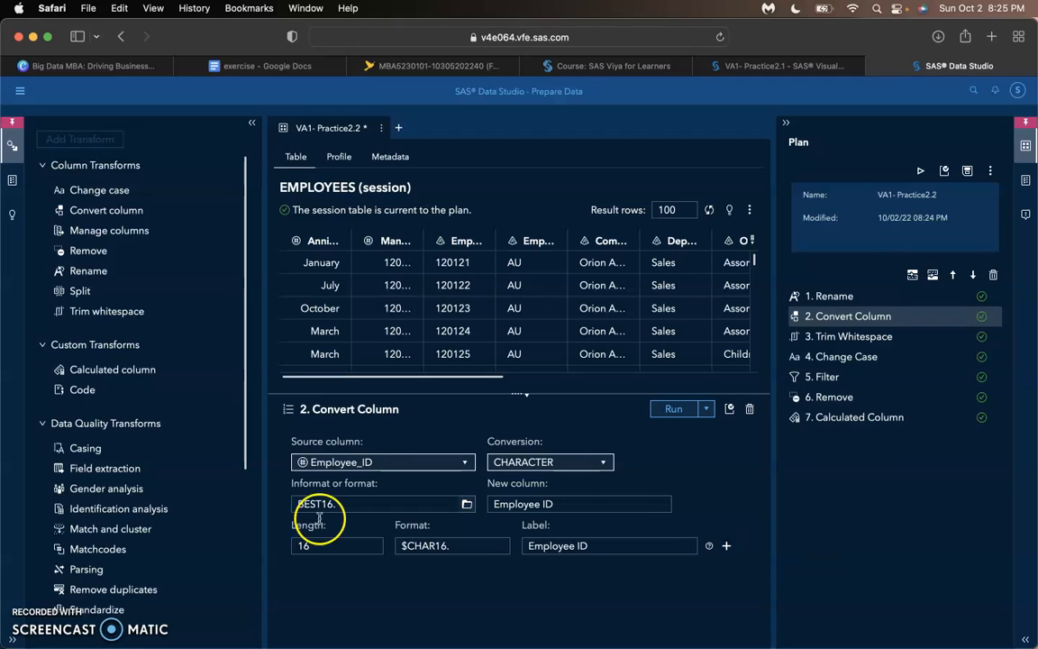
click(879, 357)
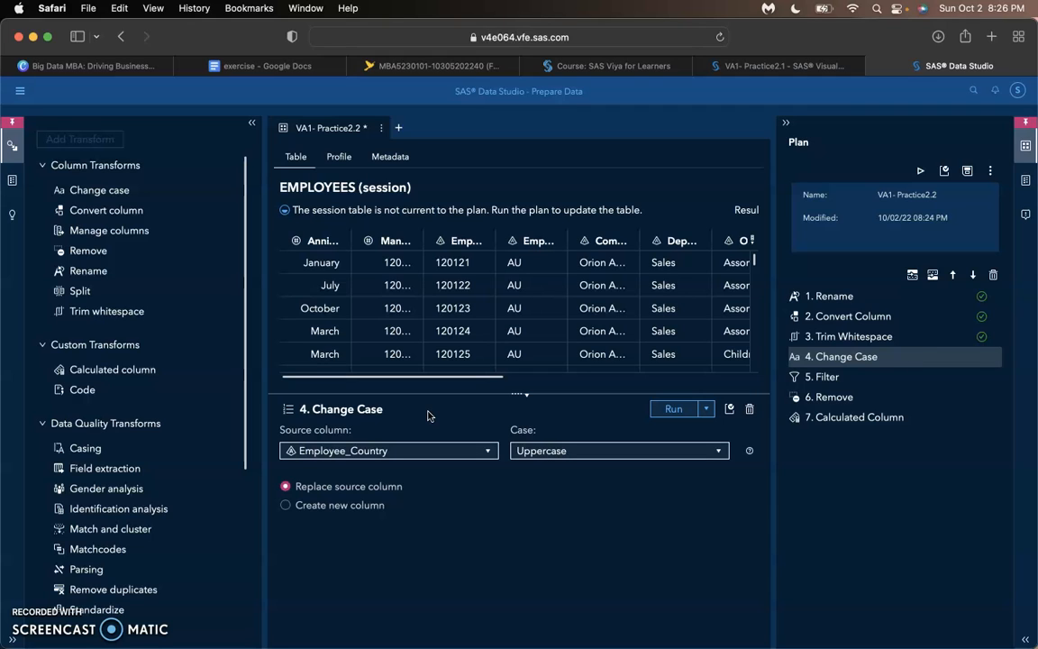
click(811, 377)
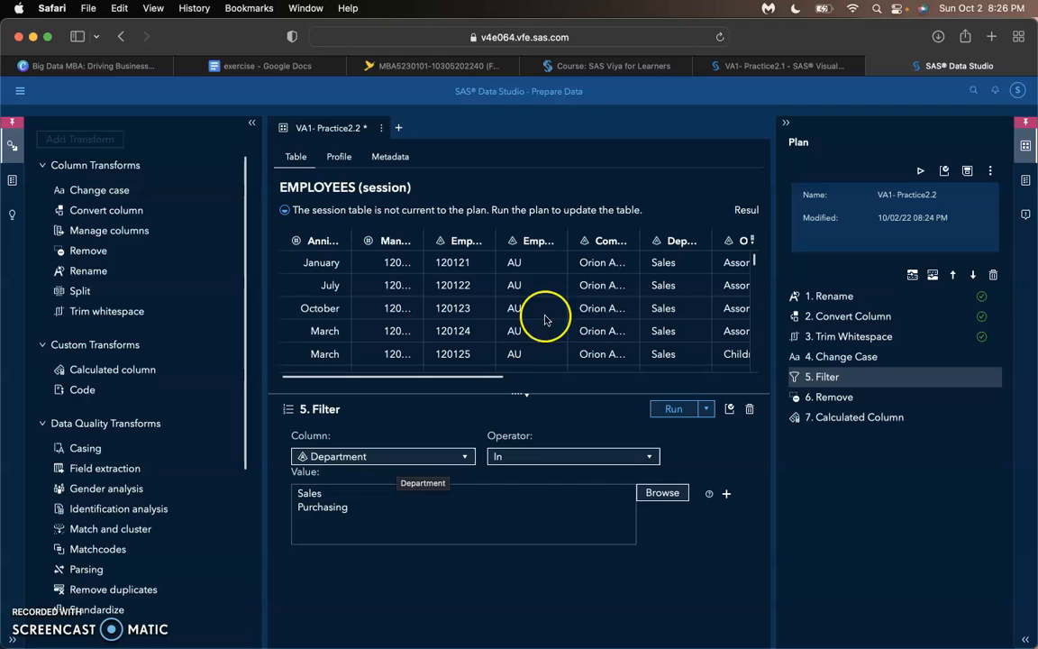
- Review the Save As options for the plan and its target table, and close them without saving
click(990, 172)
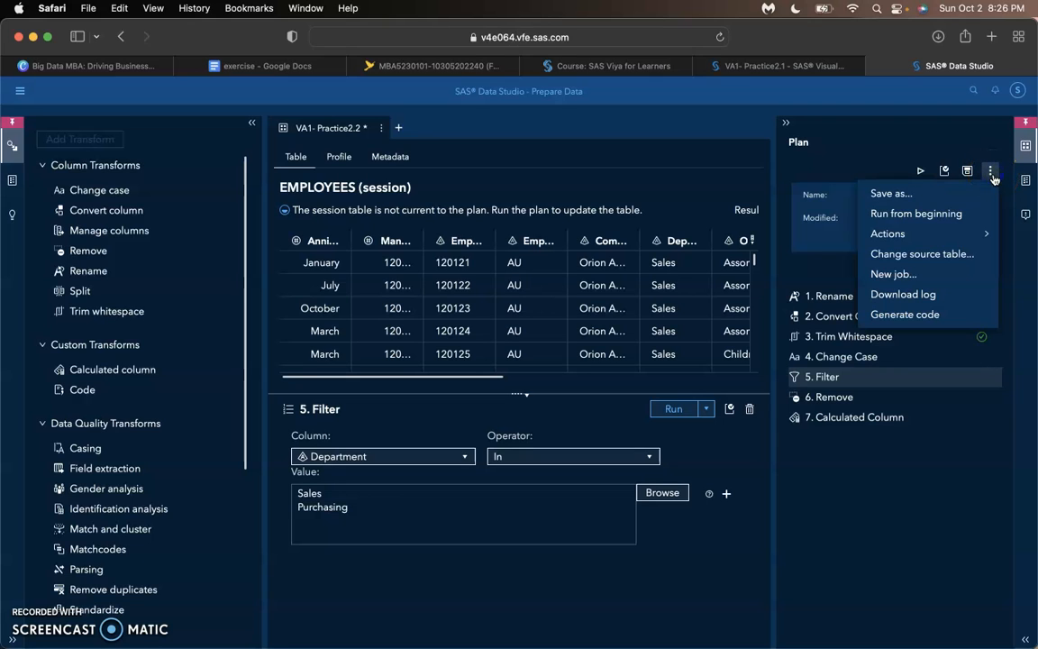
click(907, 194)
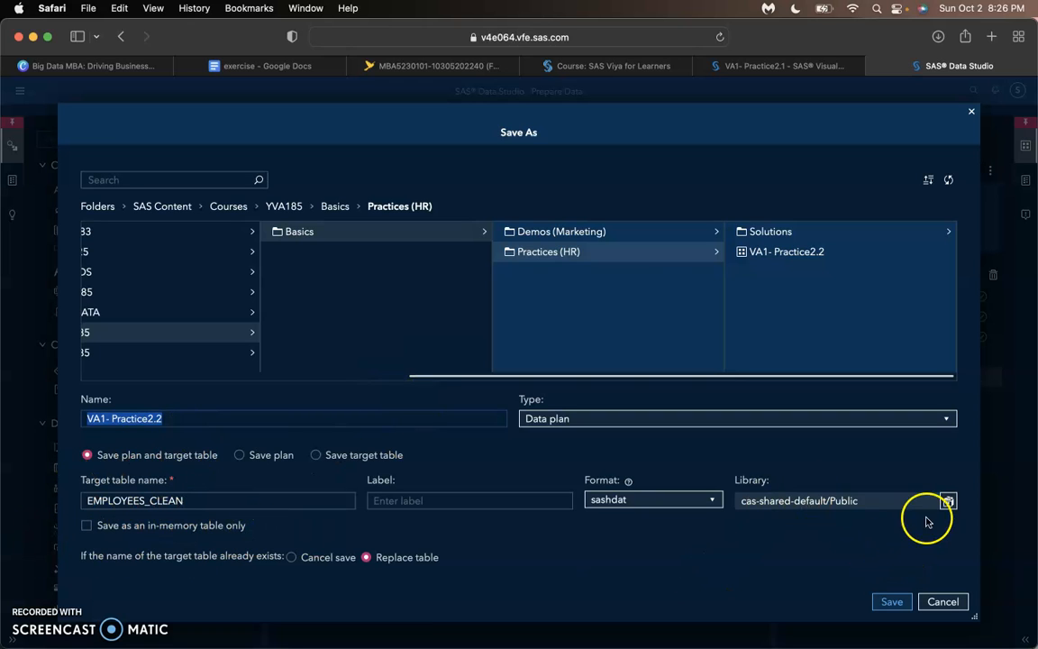
click(941, 603)
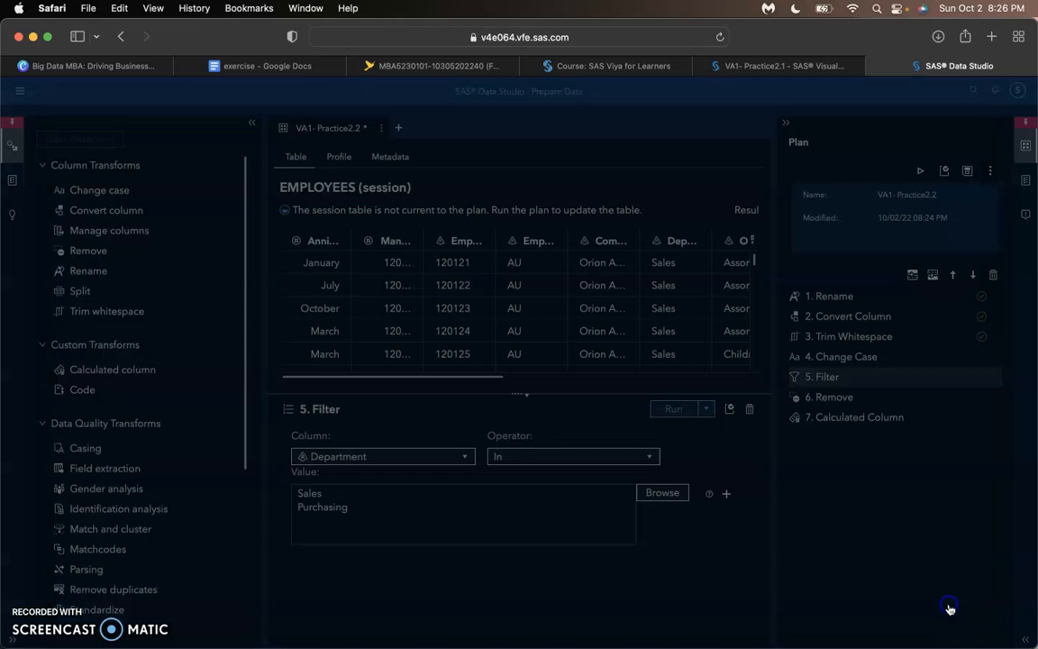